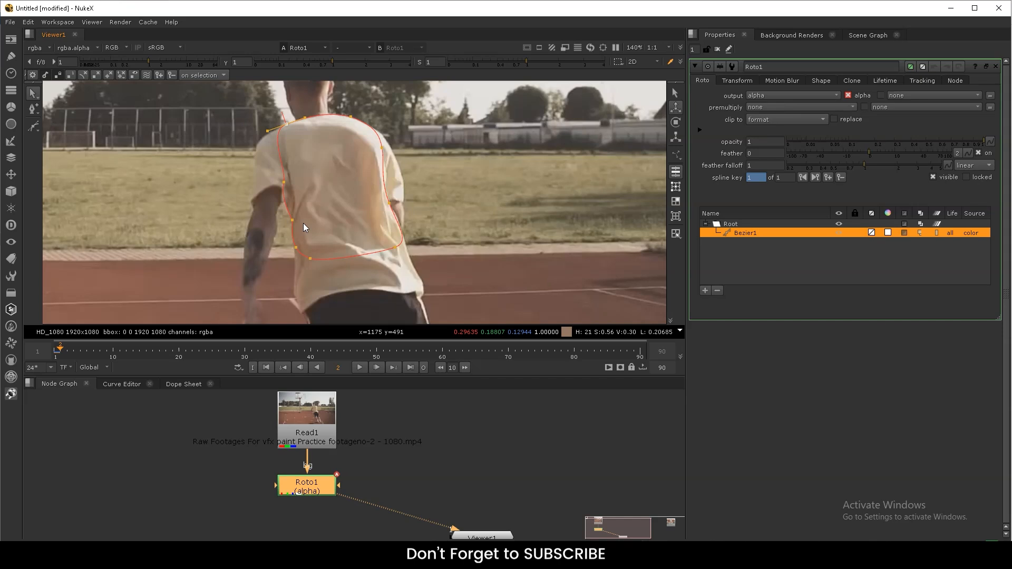
- Move the whole Bezier1 shape at frame 10 so it lines up with the man's shirt
key("Left")
key("Right")
key("Right")
key("Right")
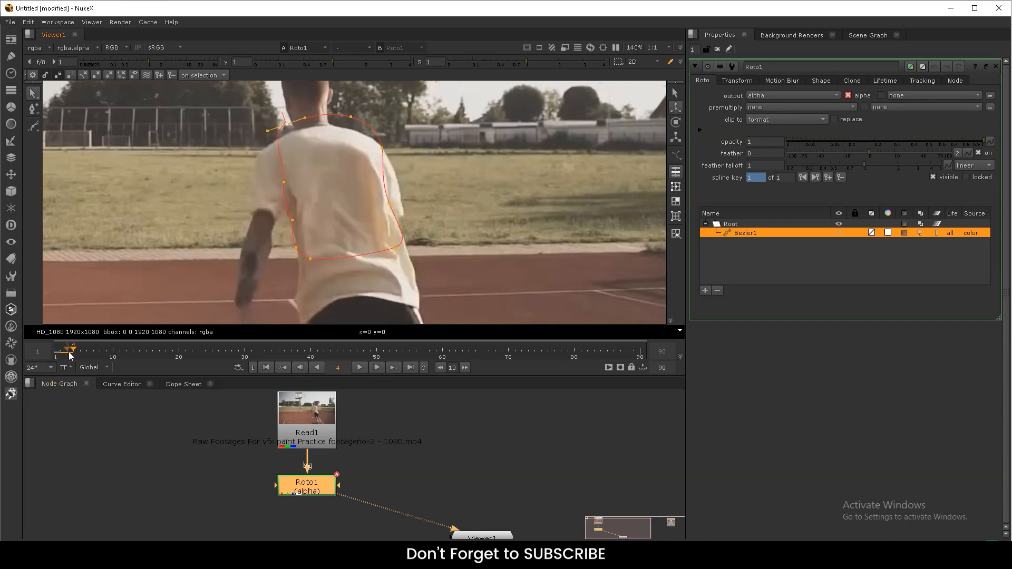
left_click(51, 352)
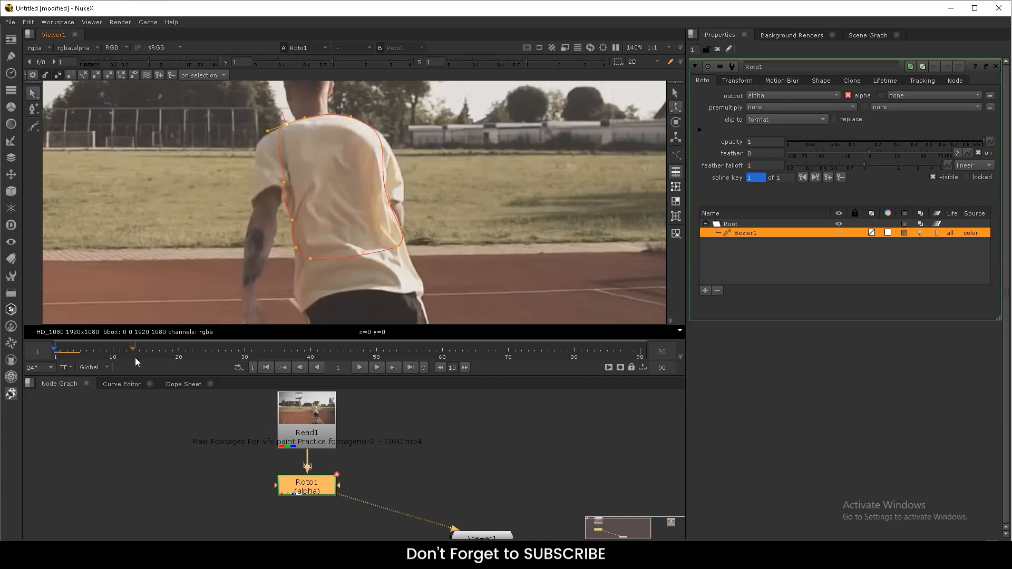
left_click(112, 350)
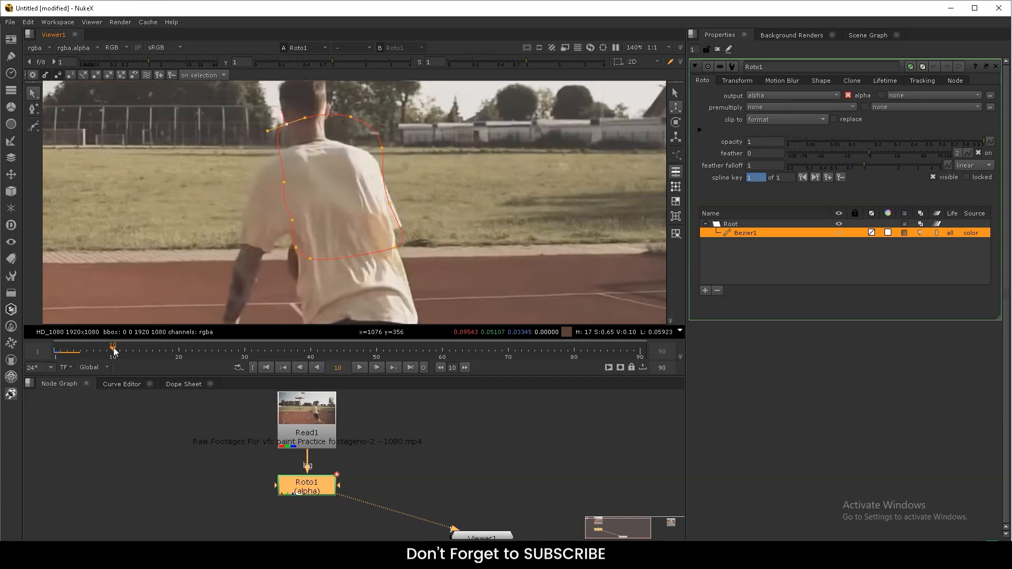
mouse_move(113, 350)
left_mouse_down()
mouse_move(68, 352)
mouse_move(112, 350)
left_mouse_up()
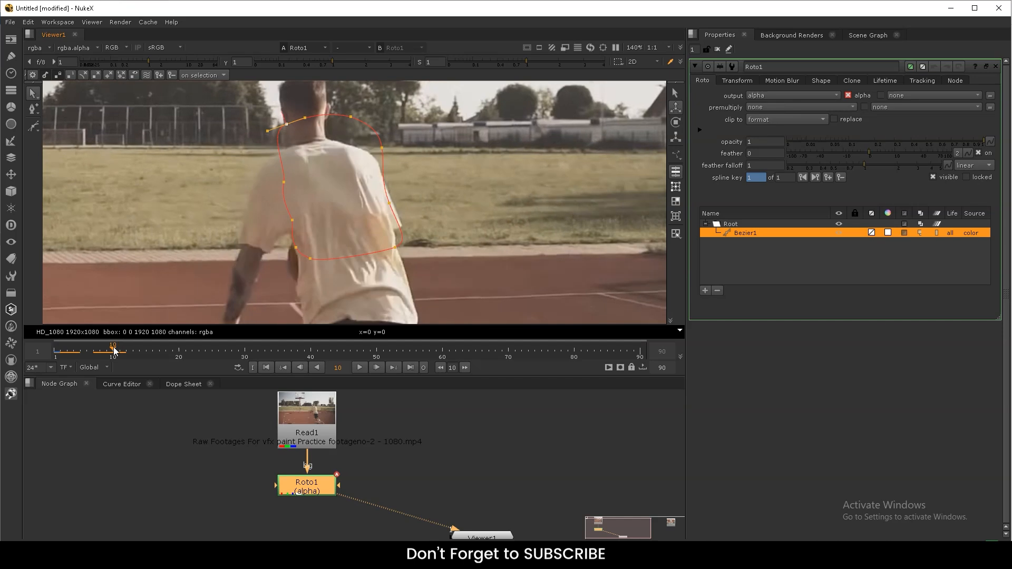
left_click_drag(420, 100, 239, 266)
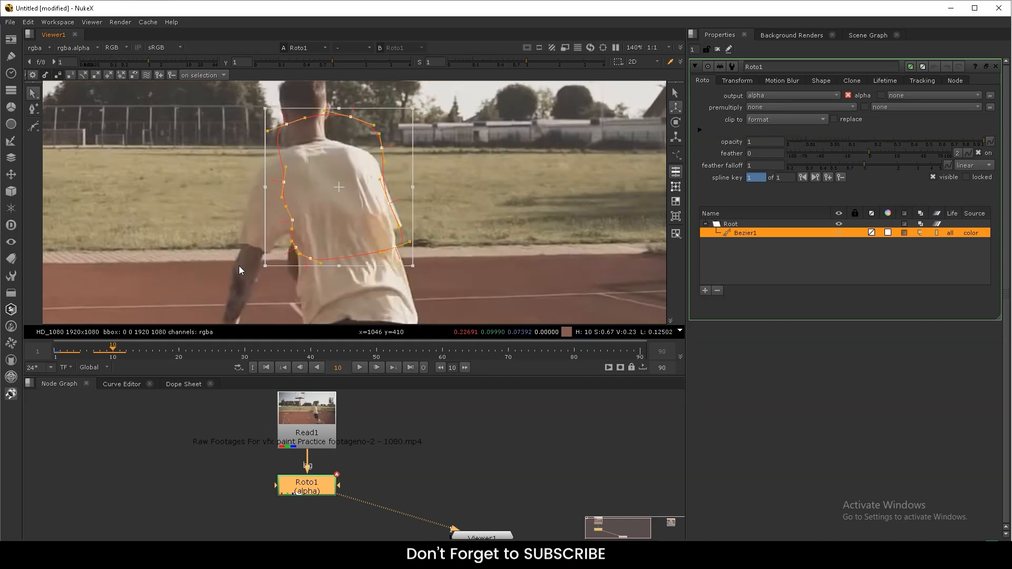
left_click_drag(339, 181, 335, 213)
left_click(448, 180)
- Adjust the Bezier1 points on the shirt's right edge and lower-left waist at frame 10 to follow the fabric
scroll(372, 164, "up", 3)
left_click_drag(382, 182, 385, 177)
middle_click_drag(273, 225, 301, 176)
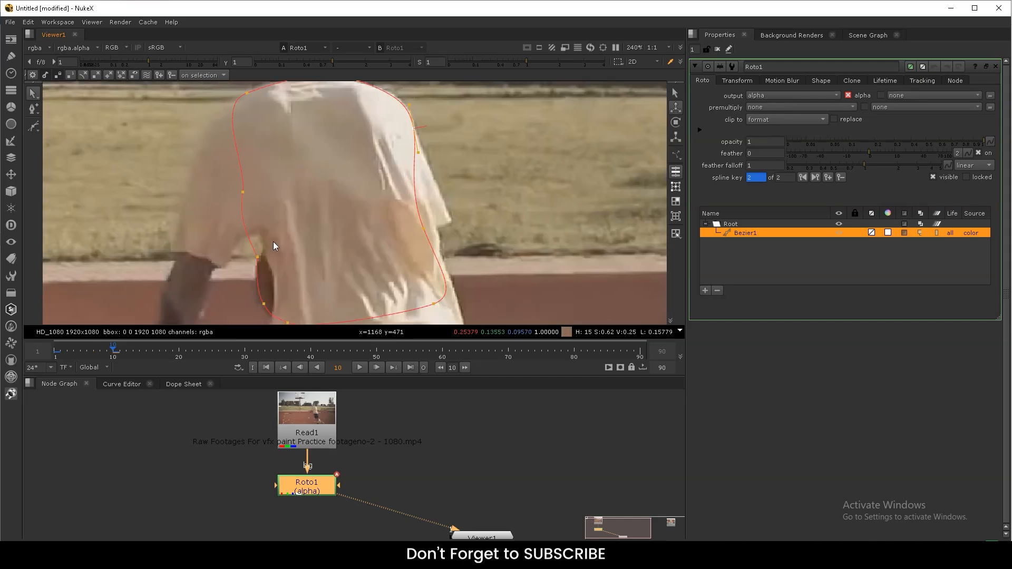
middle_click_drag(252, 260, 267, 222)
left_click_drag(272, 217, 280, 218)
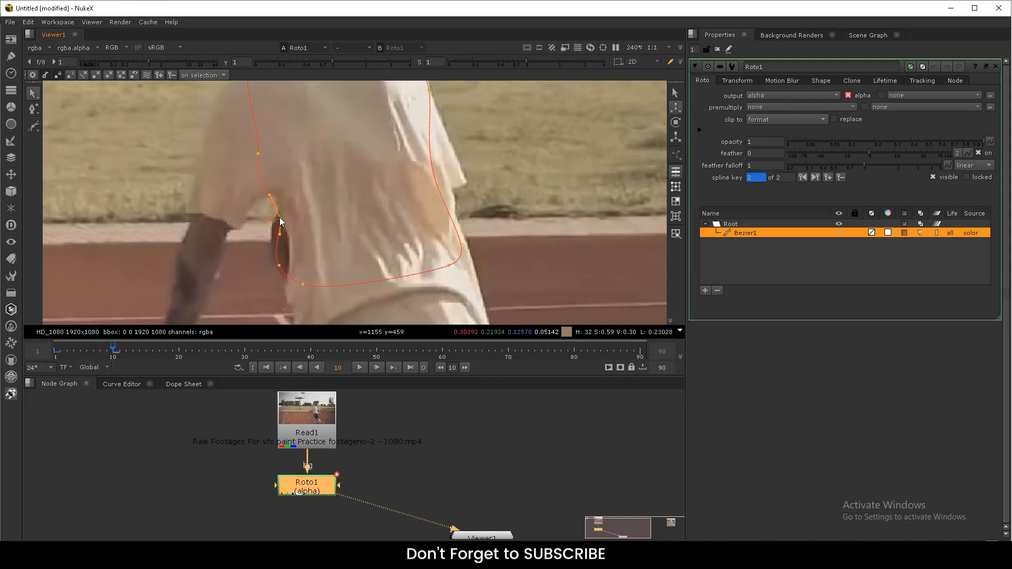
left_click_drag(279, 264, 291, 243)
left_click(282, 219)
left_click(291, 265)
left_click_drag(291, 248, 290, 245)
- Adjust the left shoulder point of Bezier1 at frame 6 to match the shirt's outline
left_click_drag(116, 353, 87, 353)
scroll(260, 241, "down", 4)
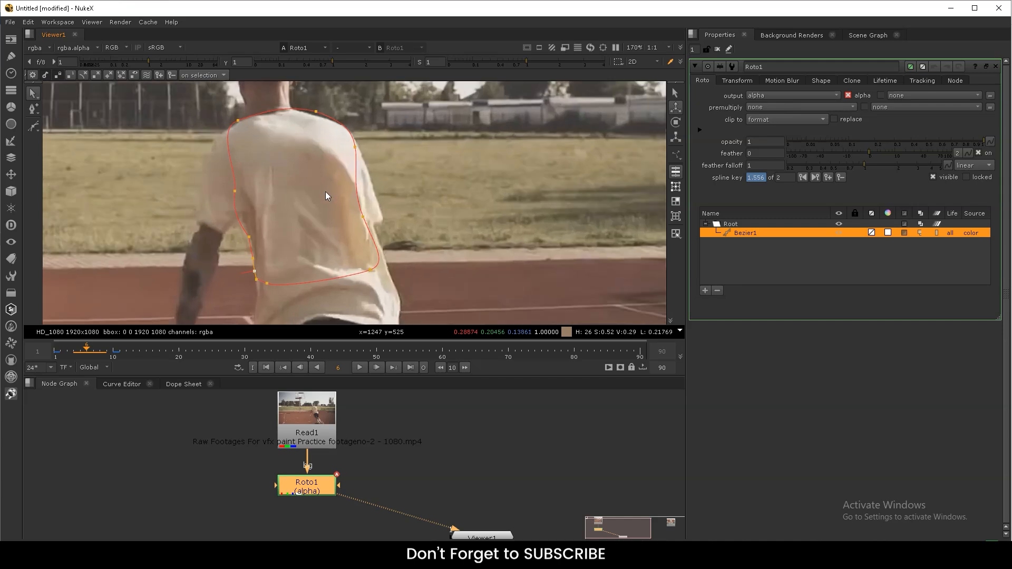
left_click(318, 127)
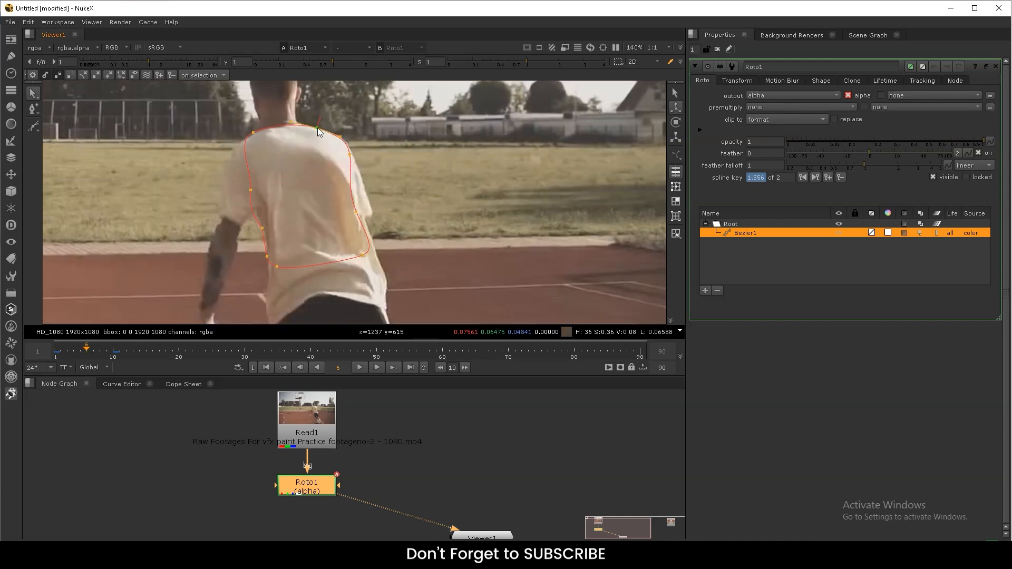
left_click_drag(252, 134, 254, 134)
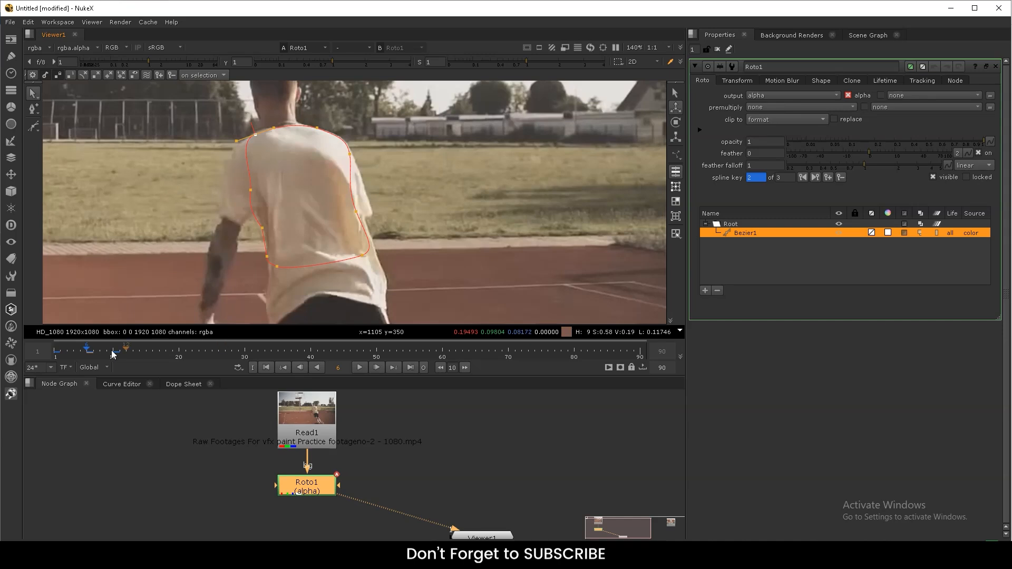
- Step through the frames from frame 1 to 11 to check how the shape follows the shirt
left_click(53, 350)
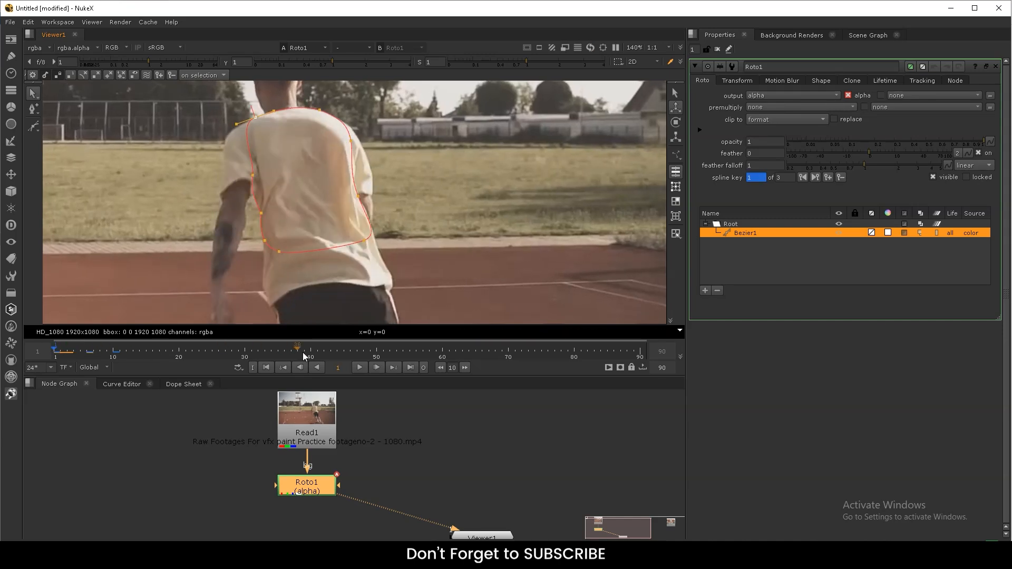
key("Right")
key("Right")
key("Right")
key("Right")
key("Right")
key("Right")
key("Right")
key("Right")
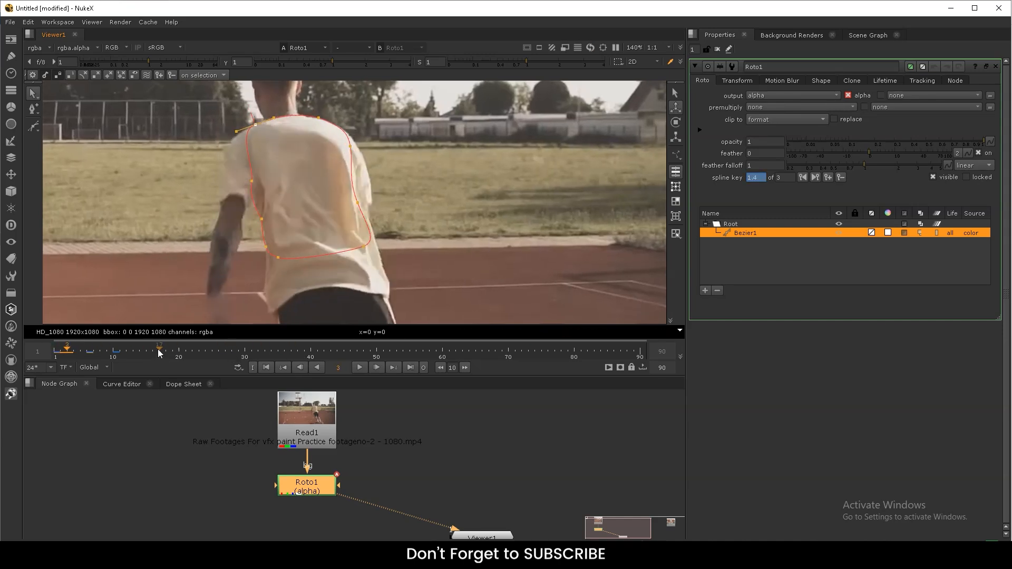
key("Right")
key("Right")
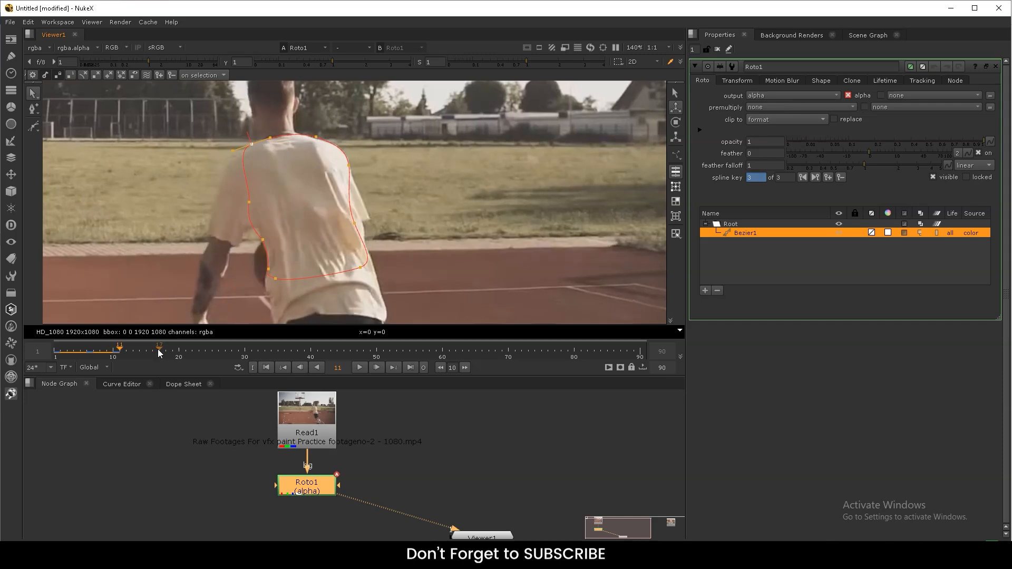
- Reshape the left side of Bezier1 at frame 10 by adjusting the two middle points and their tangents
key("Left")
left_click(249, 203)
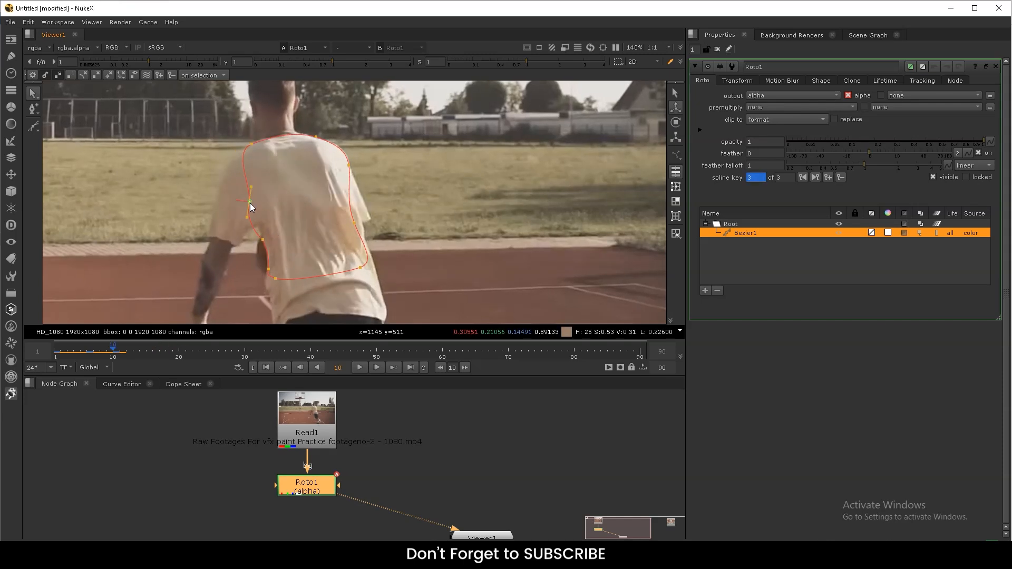
left_click_drag(247, 216, 252, 216)
left_click(262, 239)
left_click_drag(252, 230, 258, 226)
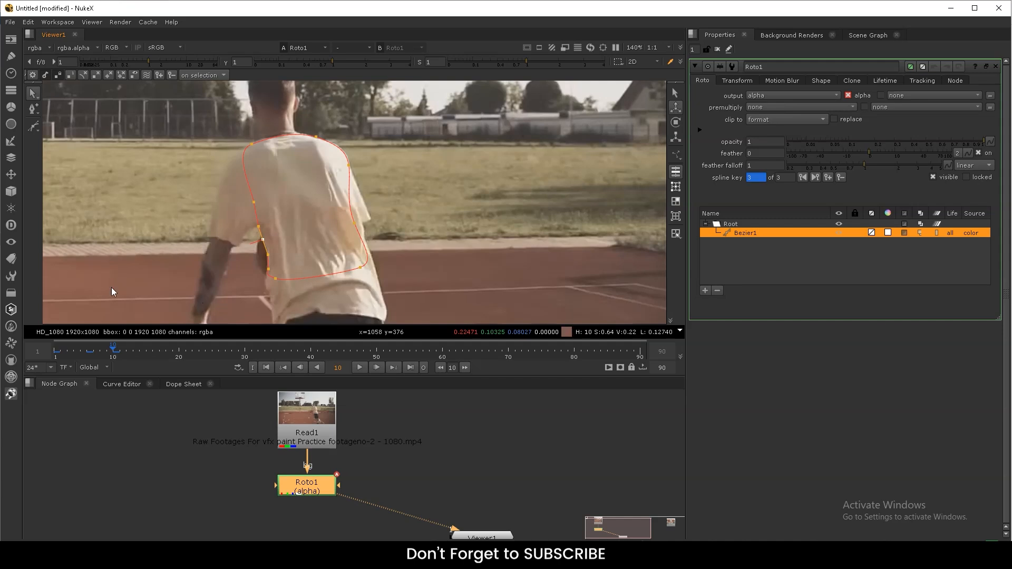
- Select all Bezier1 points at frame 20 and move the shape onto the man's shirt
scroll(407, 192, "down", 2)
scroll(271, 254, "up", 2)
left_click(179, 349)
scroll(337, 205, "down", 2)
left_click_drag(412, 134, 193, 304)
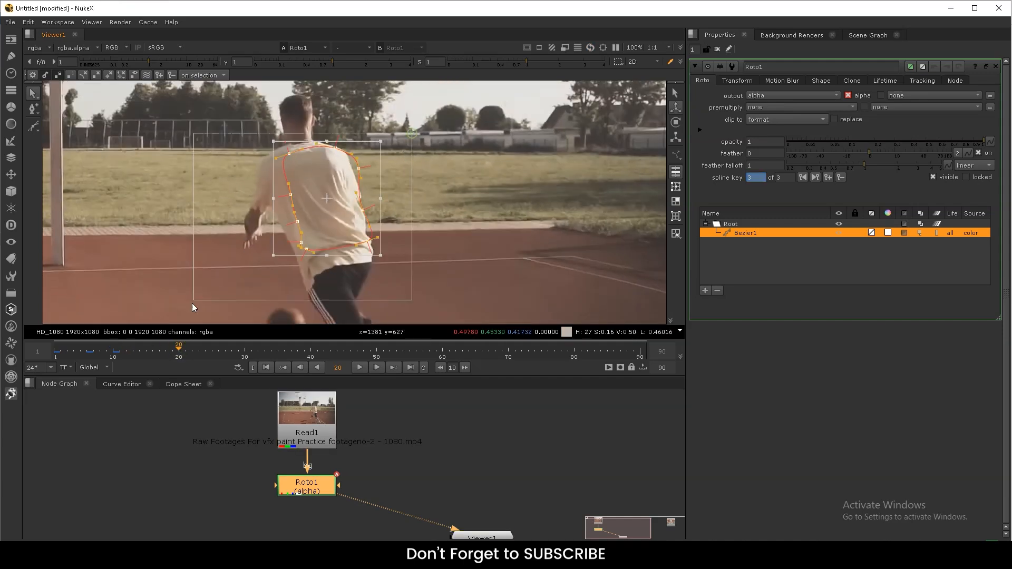
left_click_drag(326, 197, 267, 188)
- Fit the Bezier1 points along the shirt's neckline and right shoulder at frame 20
scroll(311, 179, "up", 5)
left_click_drag(415, 95, 312, 175)
left_click_drag(352, 136, 357, 129)
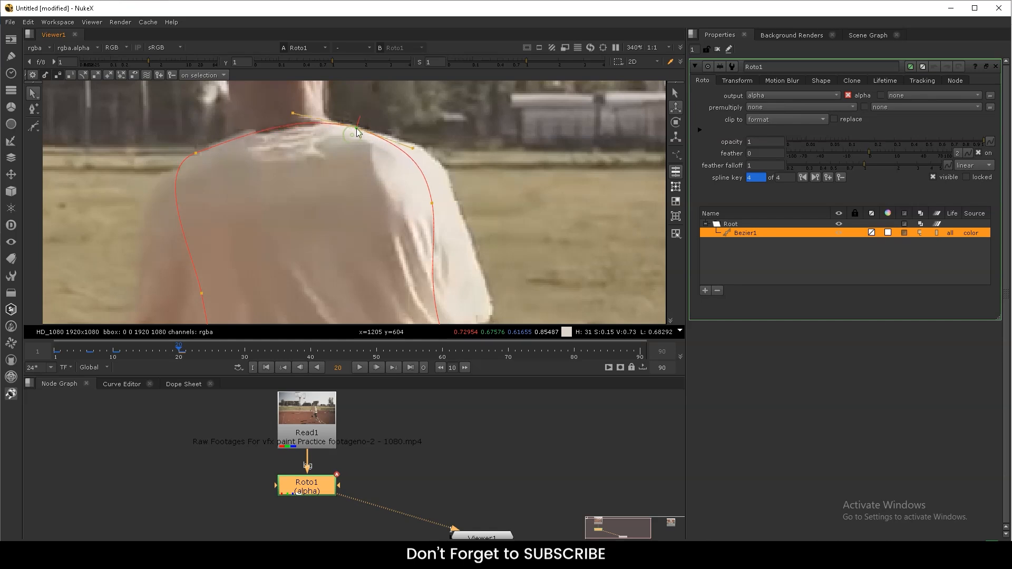
left_click_drag(431, 203, 435, 143)
middle_click_drag(502, 218, 488, 131)
scroll(494, 157, "down", 2)
- Reposition the Bezier1 points along the shirt's lower-left corner and left edge at frame 20
left_click_drag(438, 205, 446, 248)
scroll(520, 196, "down", 4)
scroll(415, 246, "up", 4)
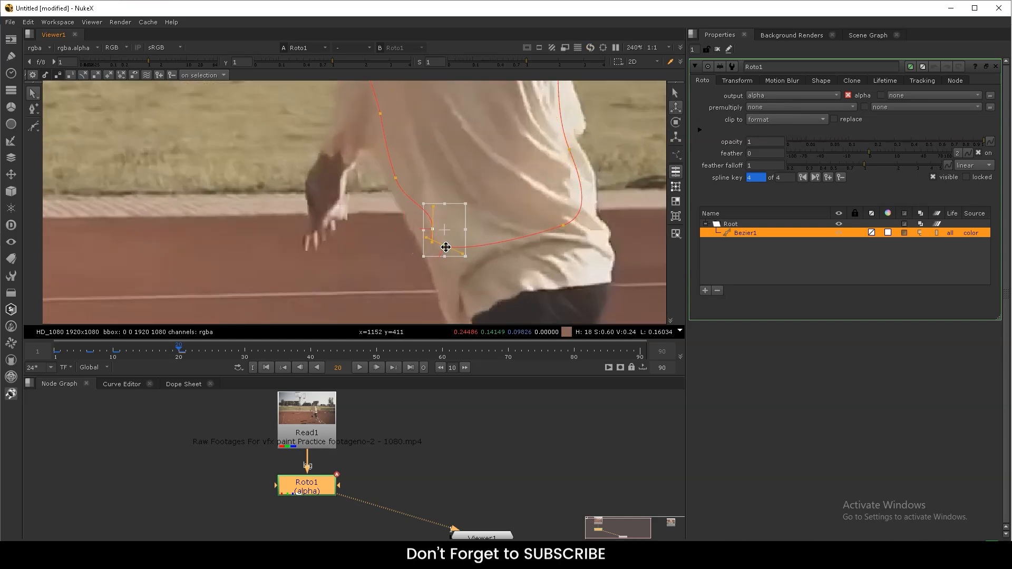
left_click(518, 190)
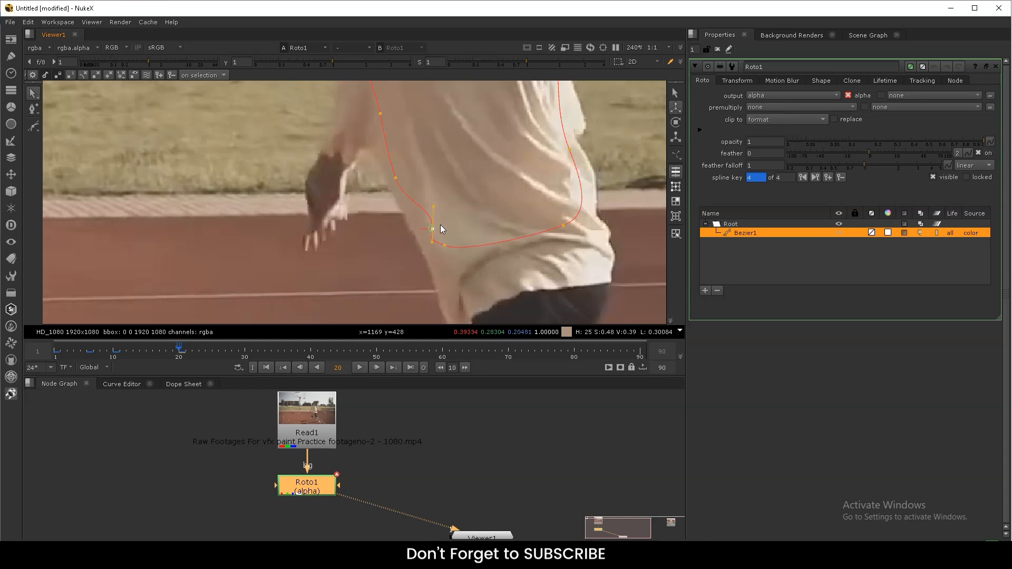
left_click_drag(418, 220, 403, 201)
left_click_drag(444, 245, 443, 248)
middle_click_drag(411, 165, 419, 233)
left_click_drag(400, 239, 394, 240)
left_click_drag(384, 175, 374, 174)
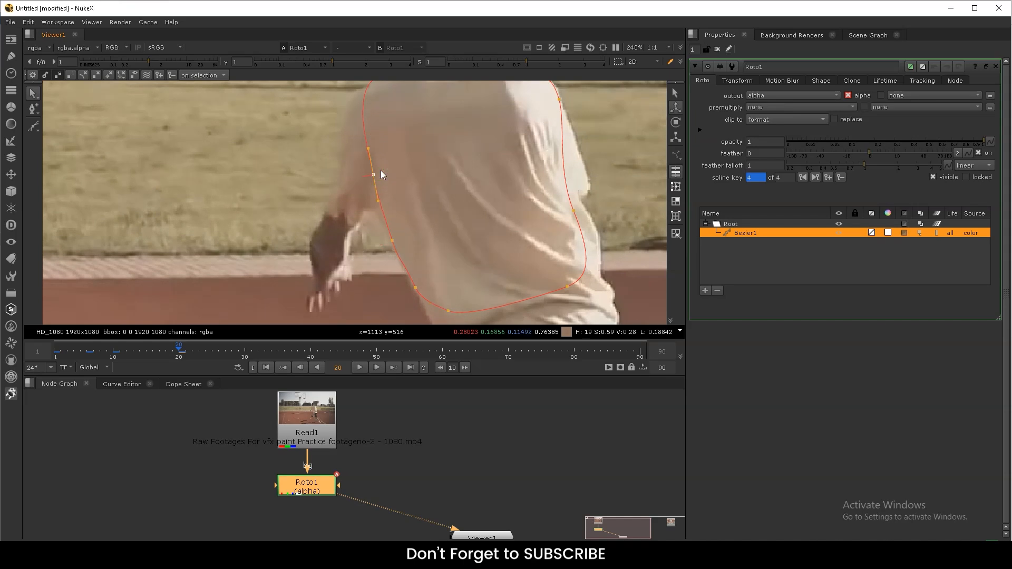
- Refine the left shoulder tangent and the lower right-side points of Bezier1 at frame 20
middle_click_drag(392, 90, 390, 160)
left_click(378, 145)
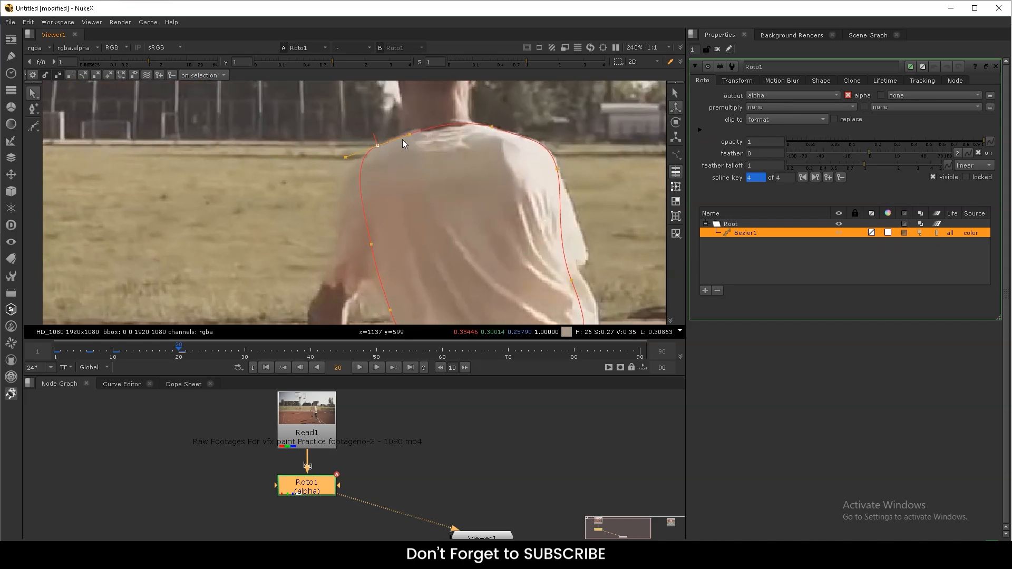
left_click_drag(413, 134, 413, 130)
scroll(427, 162, "down", 4)
scroll(477, 195, "up", 3)
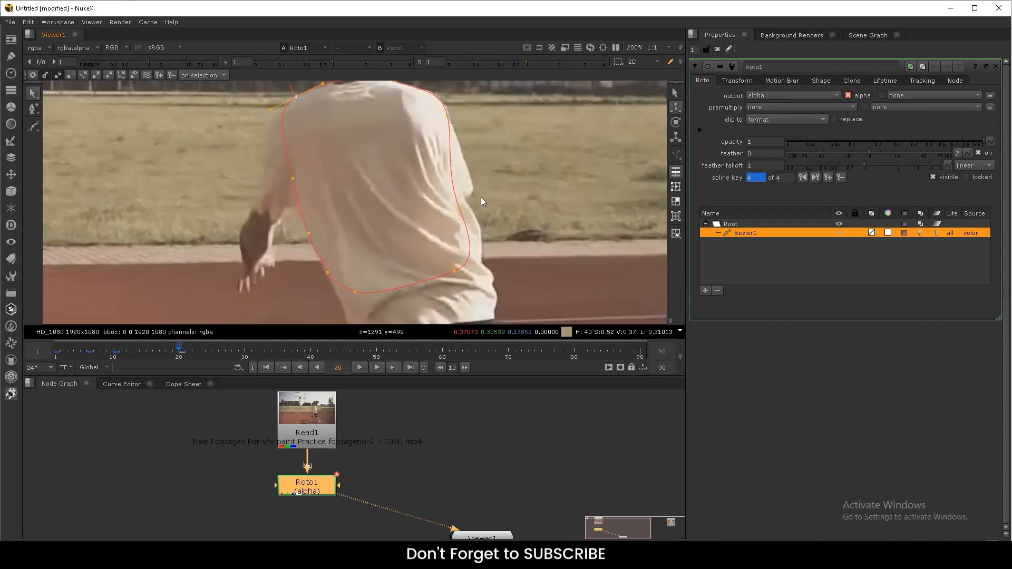
left_click(459, 206)
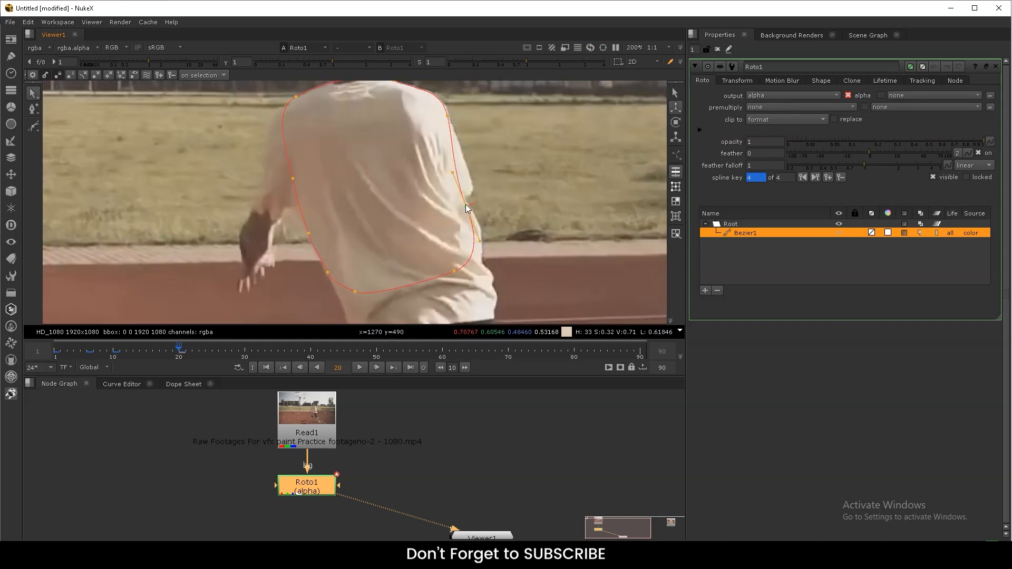
left_click_drag(488, 253, 456, 270)
scroll(321, 214, "down", 3)
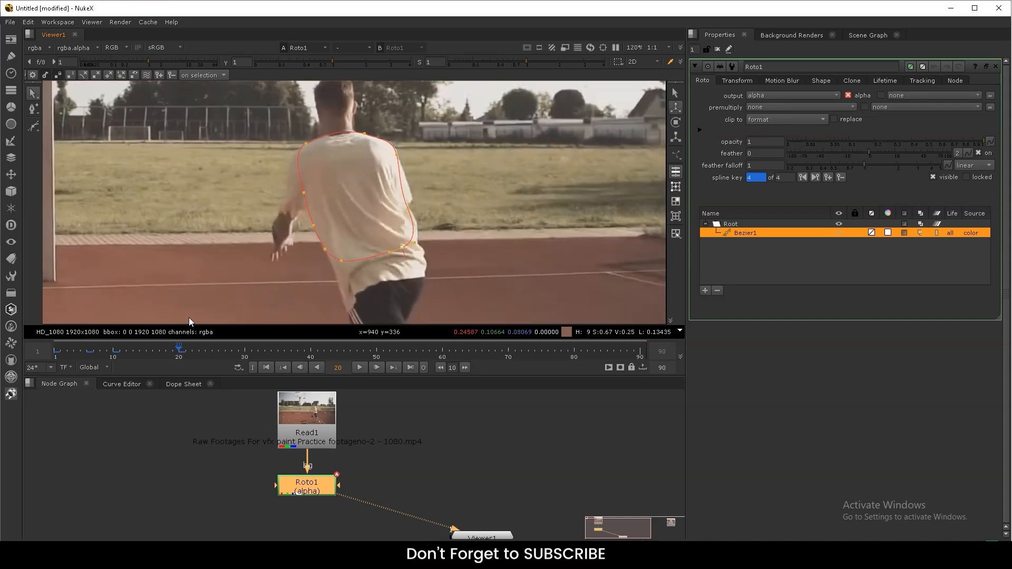
- Select all Bezier1 points at frame 15 and shift the shape slightly to match the shirt
left_click_drag(179, 349, 147, 350)
left_click_drag(476, 109, 270, 288)
left_click_drag(362, 200, 366, 201)
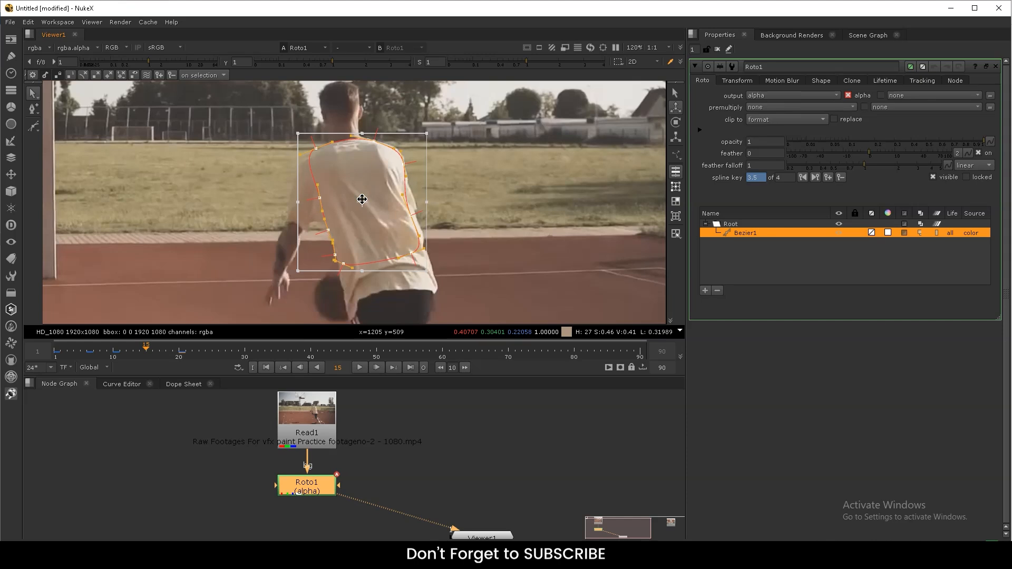
- Nudge the whole Bezier1 shape at frame 13 to match the shirt
left_click_drag(151, 350, 136, 352)
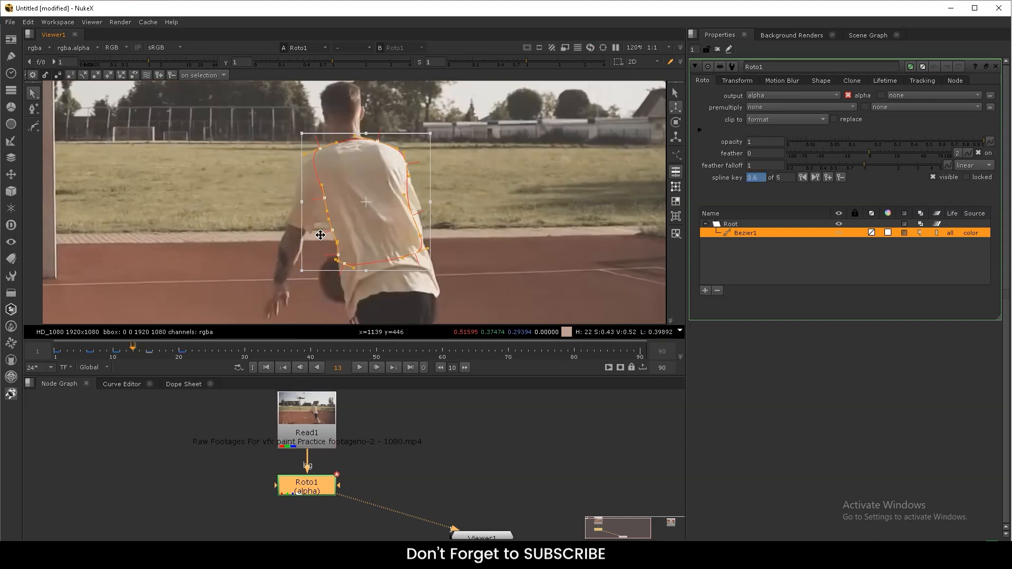
left_click_drag(369, 198, 369, 199)
left_click(493, 180)
scroll(416, 176, "down", 2)
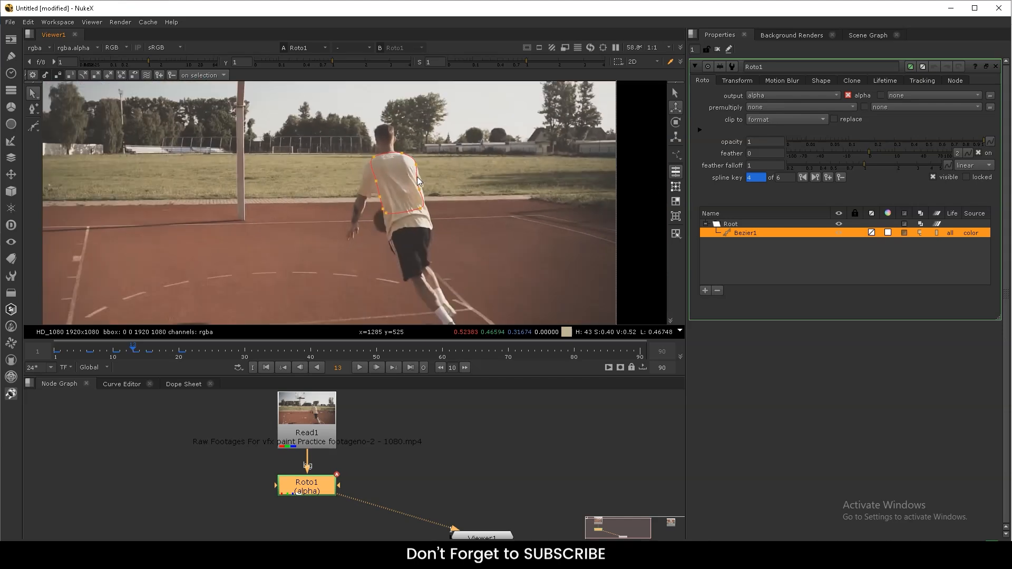
scroll(400, 215, "down", 1)
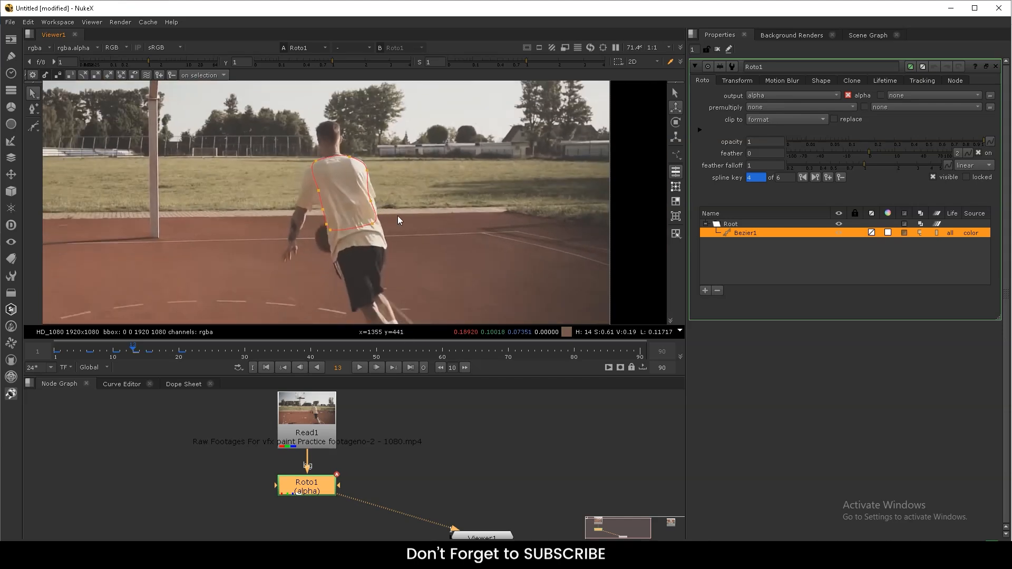
middle_click_drag(379, 465, 356, 461)
scroll(341, 170, "up", 3)
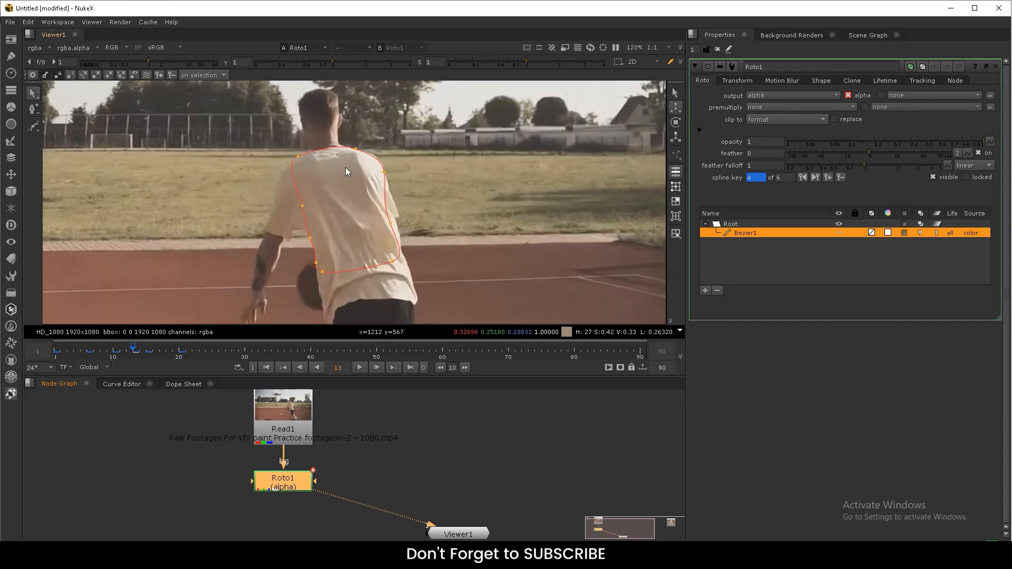
left_click(393, 223)
scroll(369, 228, "down", 3)
- Add a Premult node after Roto1 and view the cut-out shirt
middle_click_drag(406, 453, 412, 440)
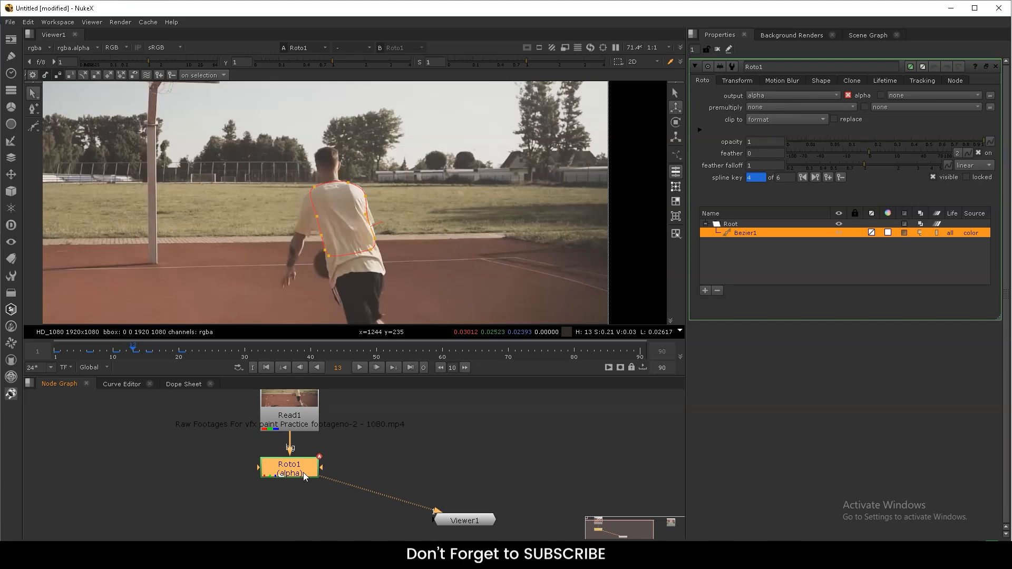
key("Tab")
type("PRE")
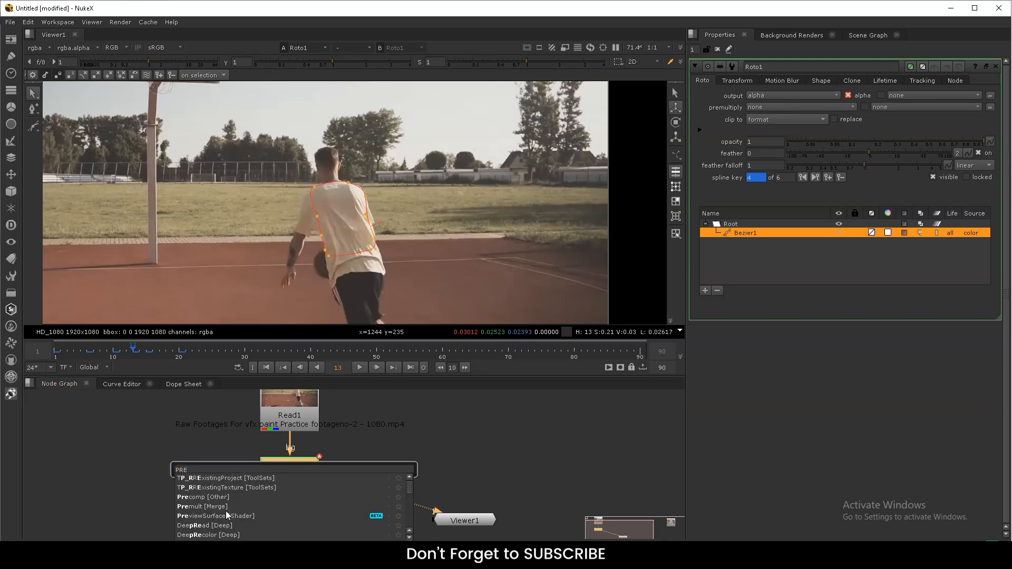
key("BackSpace")
key("BackSpace")
key("BackSpace")
type("pre")
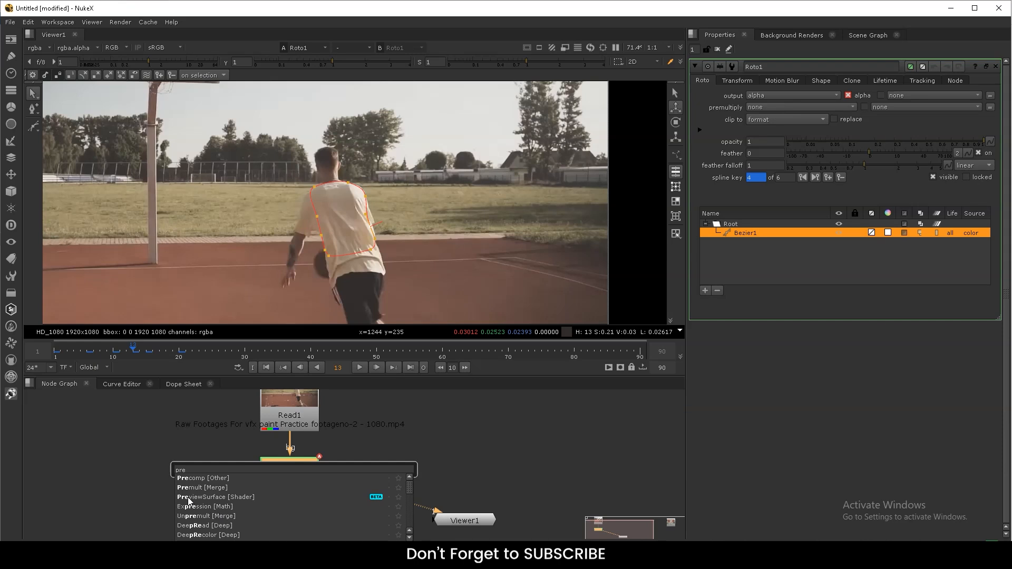
left_click(198, 489)
left_click_drag(299, 513, 299, 518)
scroll(385, 220, "up", 4)
scroll(385, 221, "down", 2)
scroll(384, 221, "up", 3)
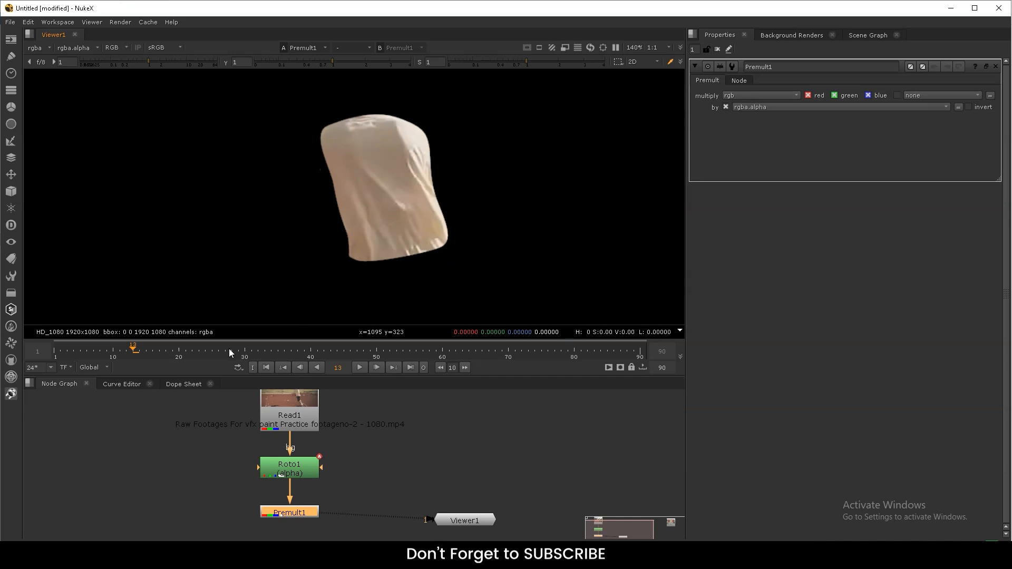